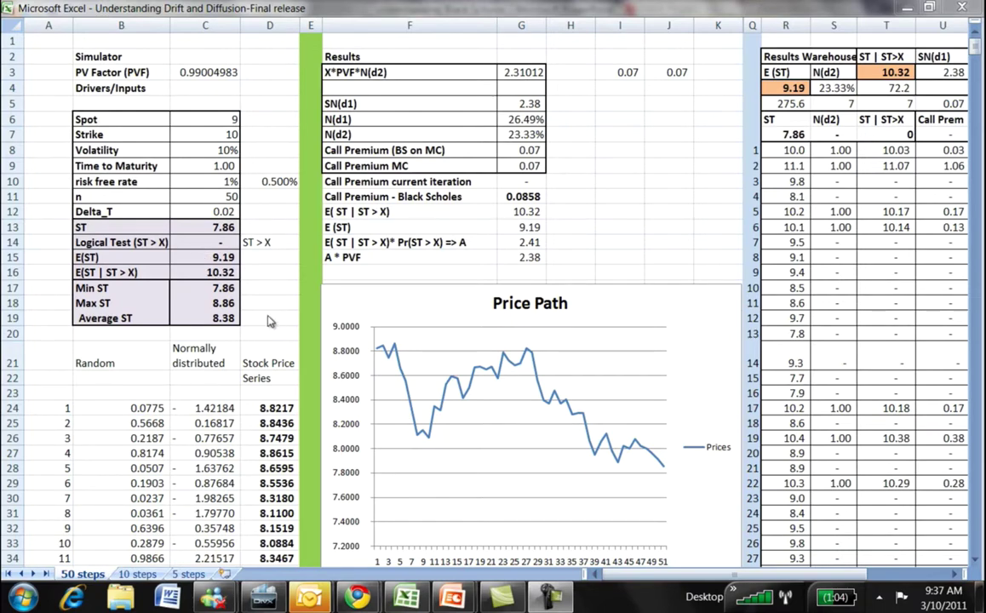
# Step: Examine the 50 steps sheet from the simulator inputs down to row 74, the end of the stock price series
pyautogui.click(977, 562)
pyautogui.click(977, 562)
pyautogui.click(977, 561)
pyautogui.click(977, 561)
pyautogui.click(977, 561)
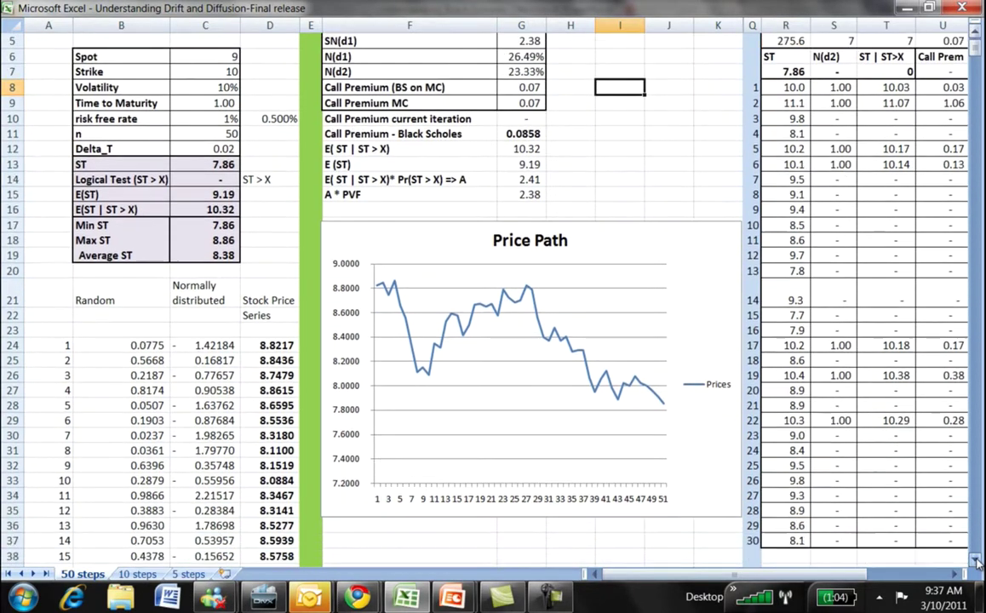
pyautogui.click(976, 561)
pyautogui.click(977, 562)
pyautogui.click(976, 561)
pyautogui.click(977, 561)
pyautogui.click(977, 561)
pyautogui.click(977, 561)
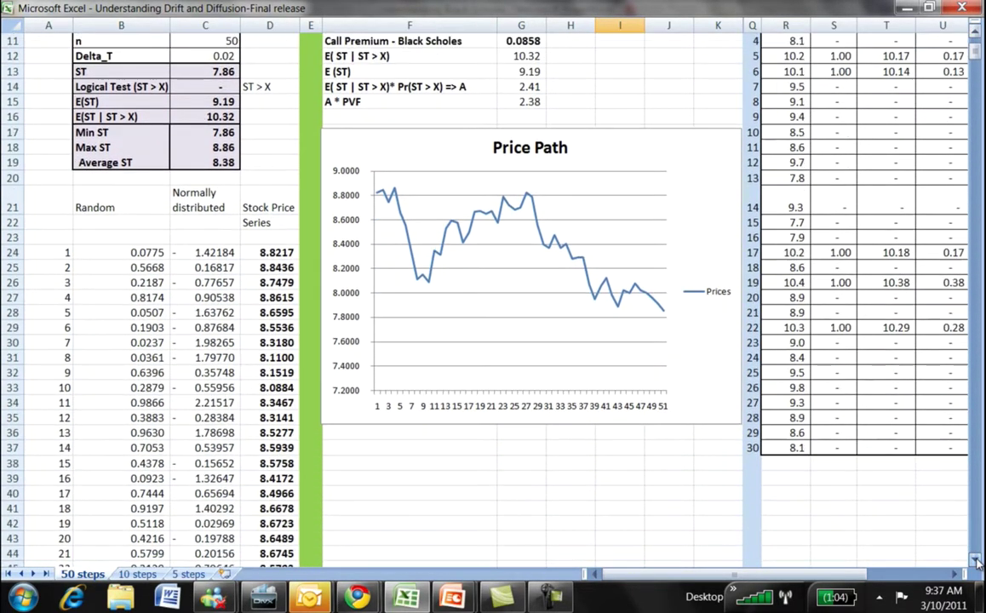
pyautogui.click(977, 561)
pyautogui.click(977, 561)
pyautogui.click(977, 562)
pyautogui.click(977, 562)
pyautogui.click(977, 561)
pyautogui.click(977, 561)
pyautogui.click(977, 561)
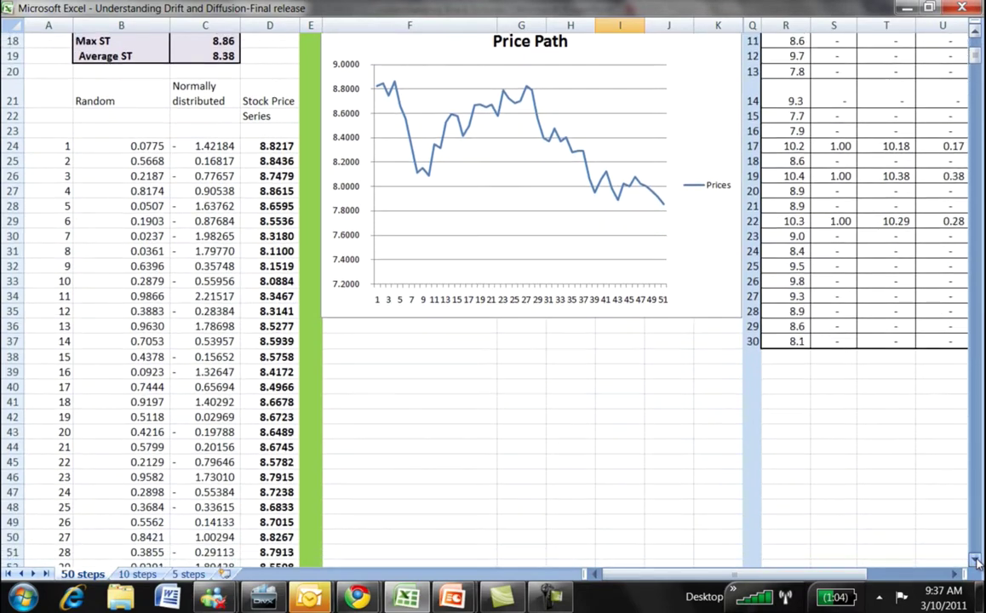
pyautogui.click(977, 561)
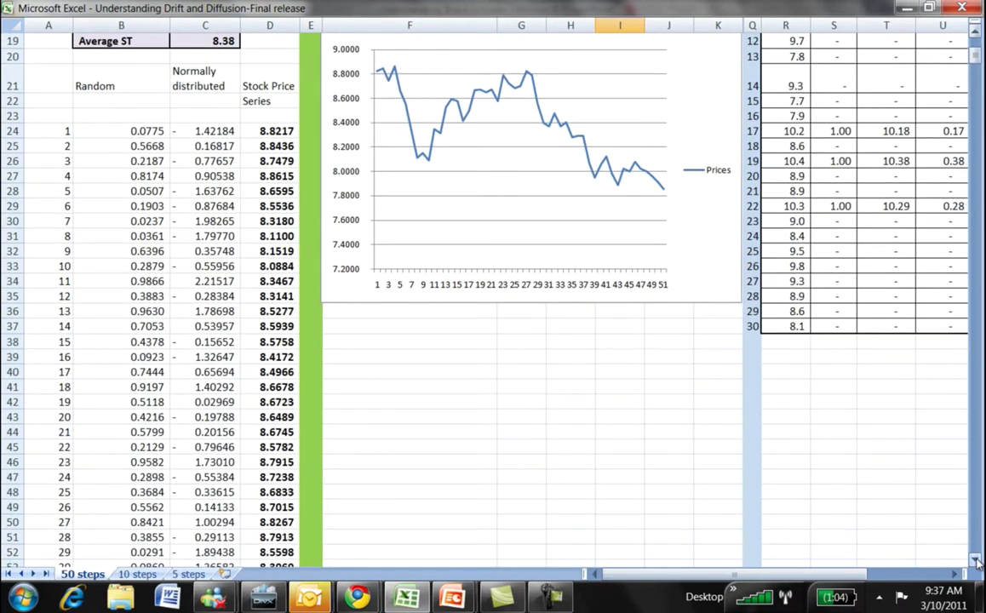
pyautogui.click(977, 561)
pyautogui.click(977, 561)
pyautogui.click(977, 561)
pyautogui.click(977, 562)
pyautogui.click(977, 561)
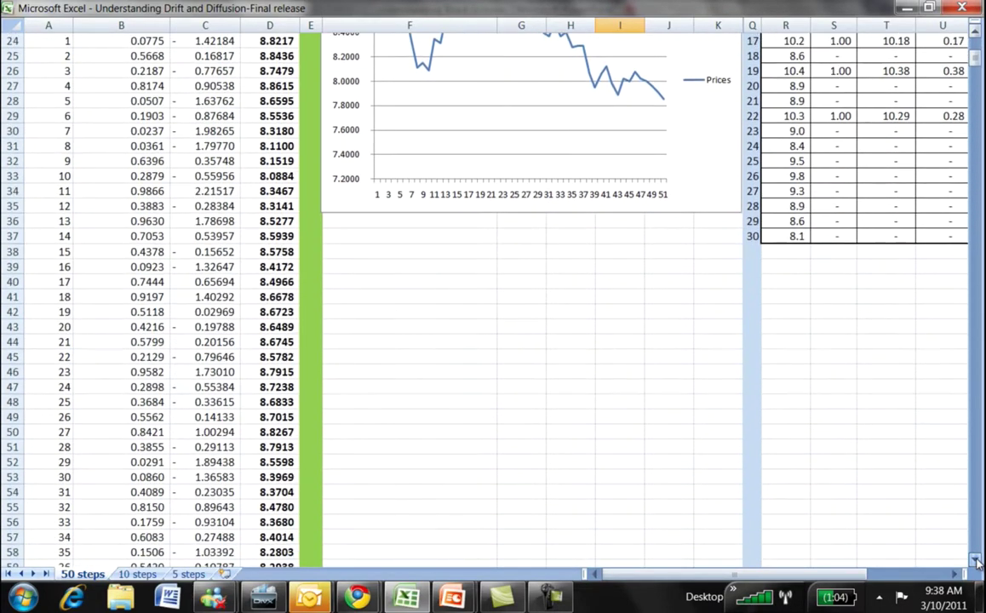
pyautogui.click(977, 561)
pyautogui.click(977, 561)
pyautogui.doubleClick(977, 561)
pyautogui.doubleClick(977, 561)
pyautogui.doubleClick(977, 562)
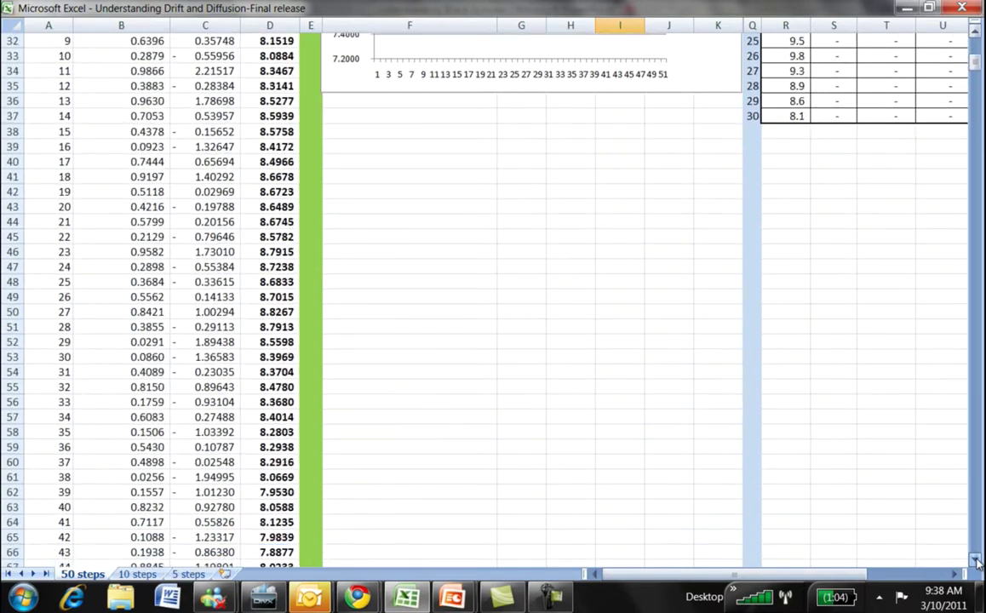
pyautogui.doubleClick(977, 561)
pyautogui.doubleClick(977, 562)
pyautogui.click(977, 561)
pyautogui.doubleClick(977, 562)
pyautogui.click(977, 561)
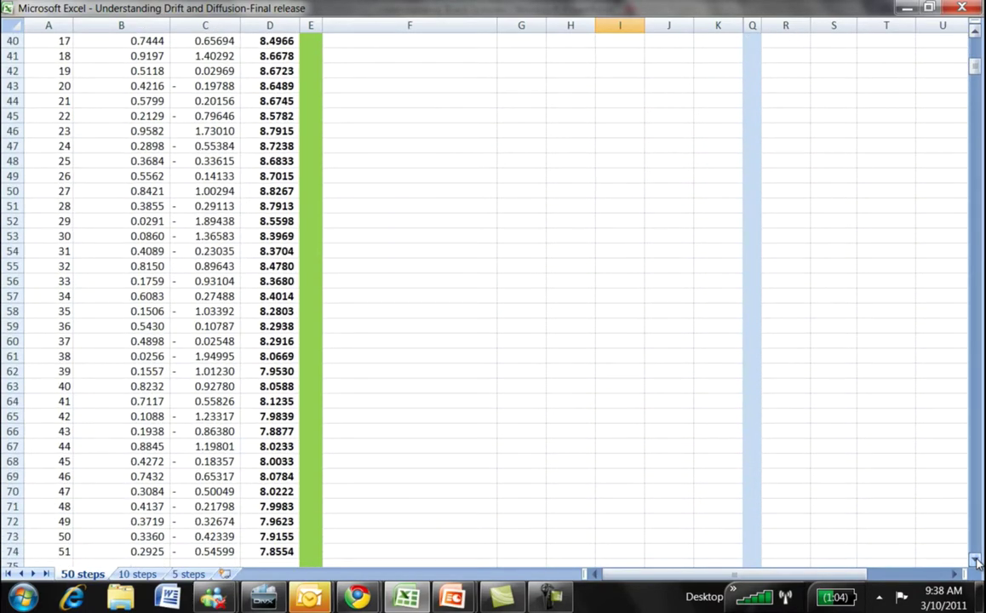
pyautogui.click(977, 561)
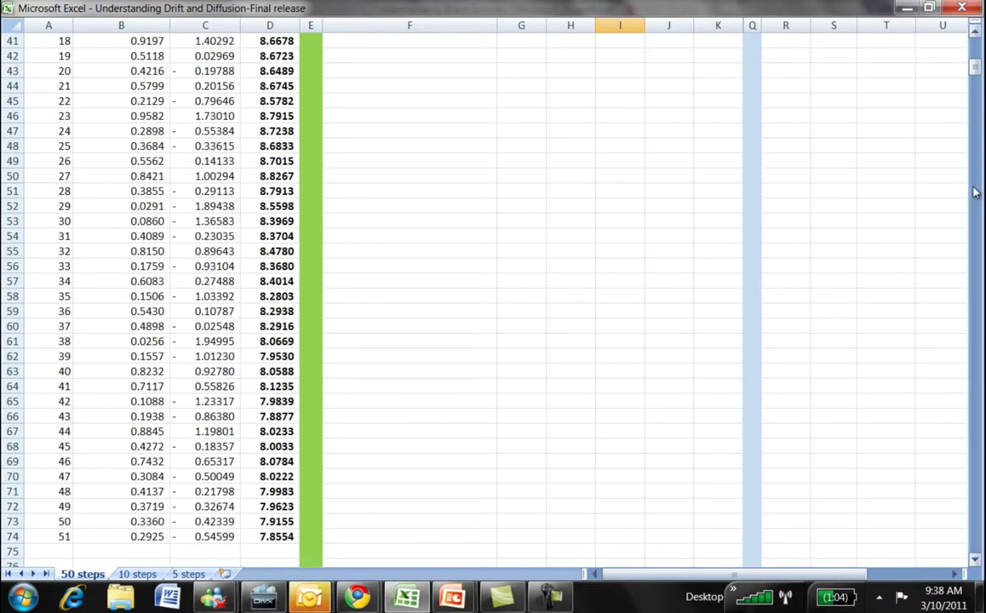
# Step: Return to the drivers, results and Price Path chart near the start of the sheet and review them
pyautogui.click(977, 31)
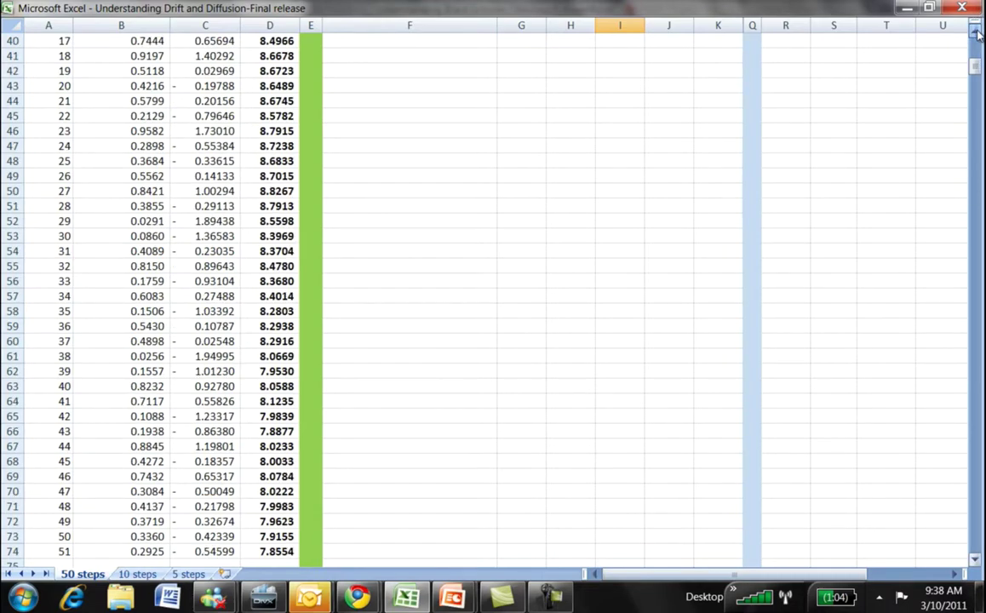
pyautogui.doubleClick(977, 31)
pyautogui.doubleClick(977, 31)
pyautogui.click(977, 30)
pyautogui.doubleClick(976, 30)
pyautogui.click(977, 30)
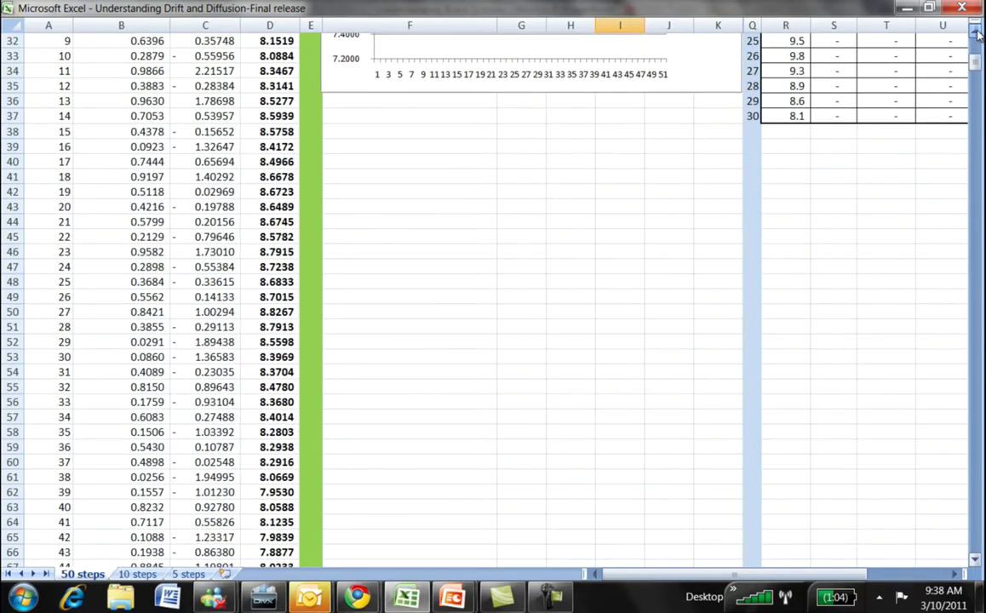
pyautogui.click(977, 32)
pyautogui.doubleClick(977, 32)
pyautogui.click(977, 32)
pyautogui.click(977, 33)
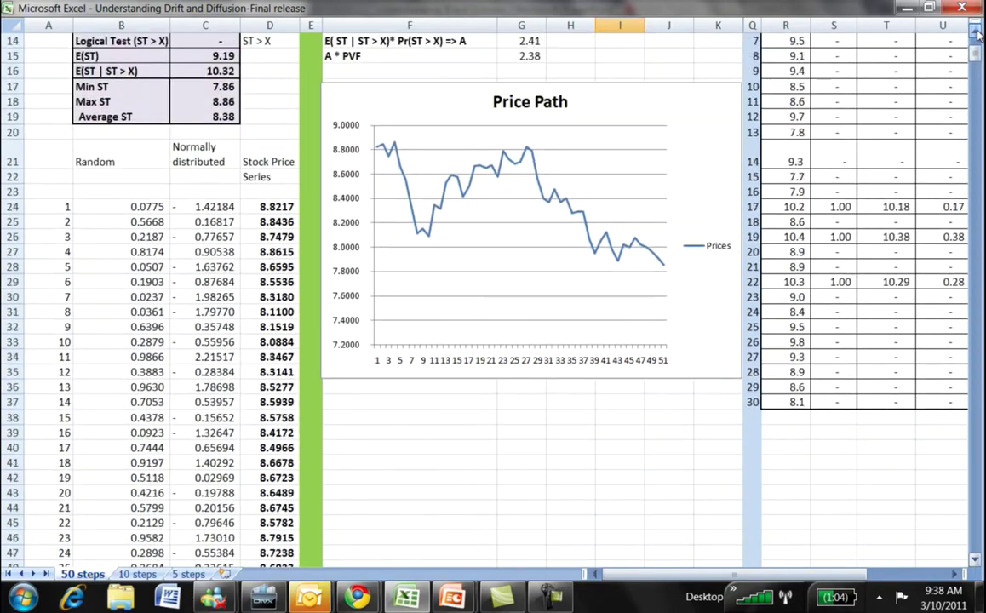
pyautogui.click(977, 33)
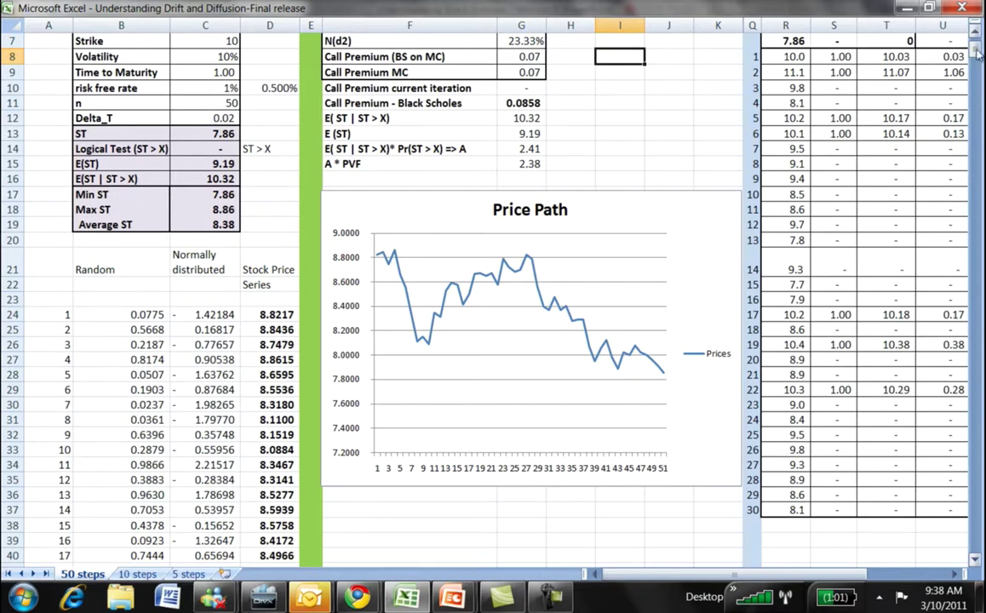
pyautogui.scroll(2, 978, 53)
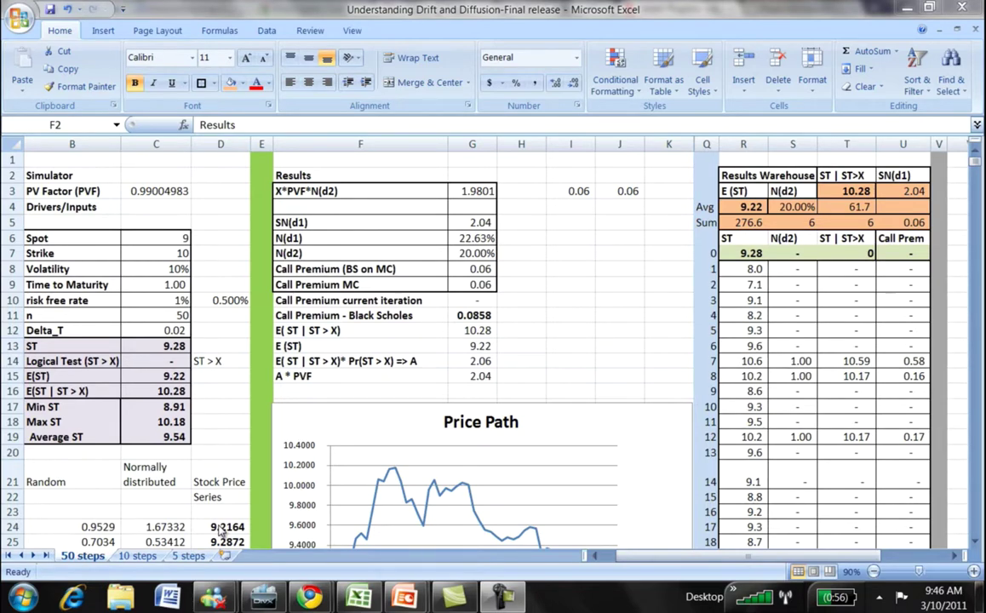
# Step: Select the Price Path chart and examine it alongside the results and the simulated iterations in the Results Warehouse
pyautogui.click(347, 404)
pyautogui.click(348, 406)
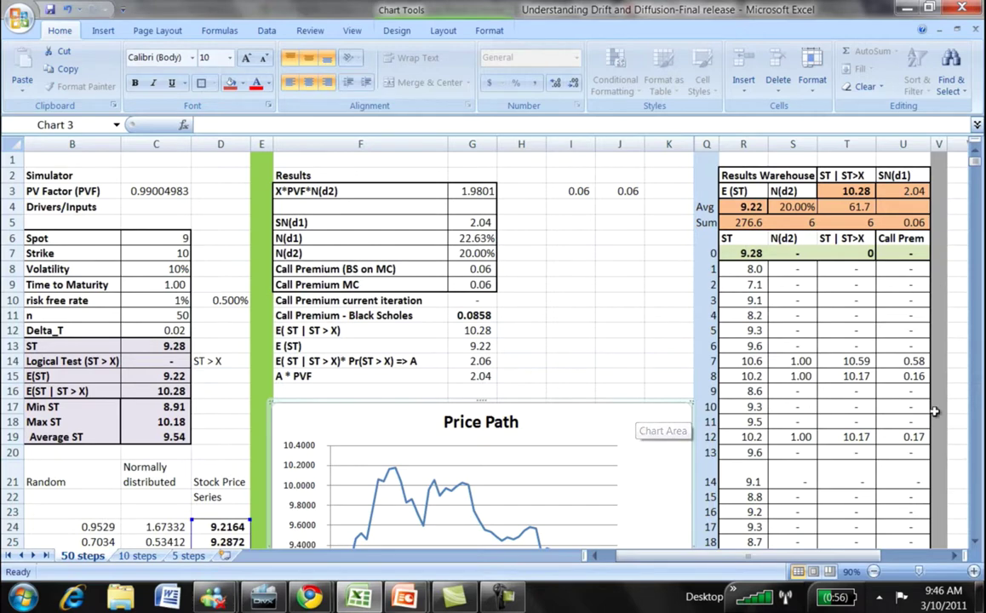
pyautogui.click(976, 543)
pyautogui.click(976, 545)
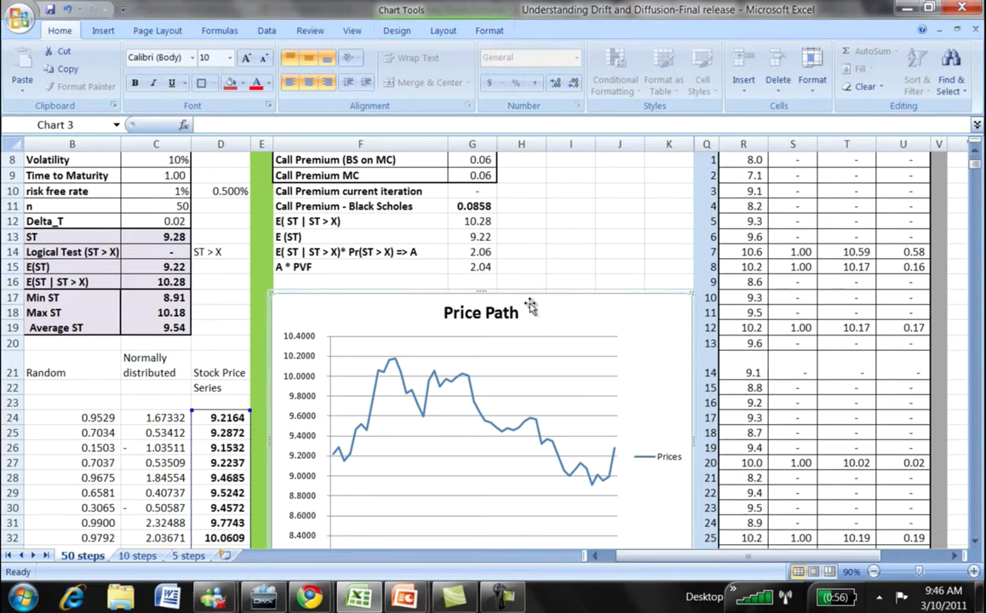
pyautogui.click(976, 156)
pyautogui.click(976, 156)
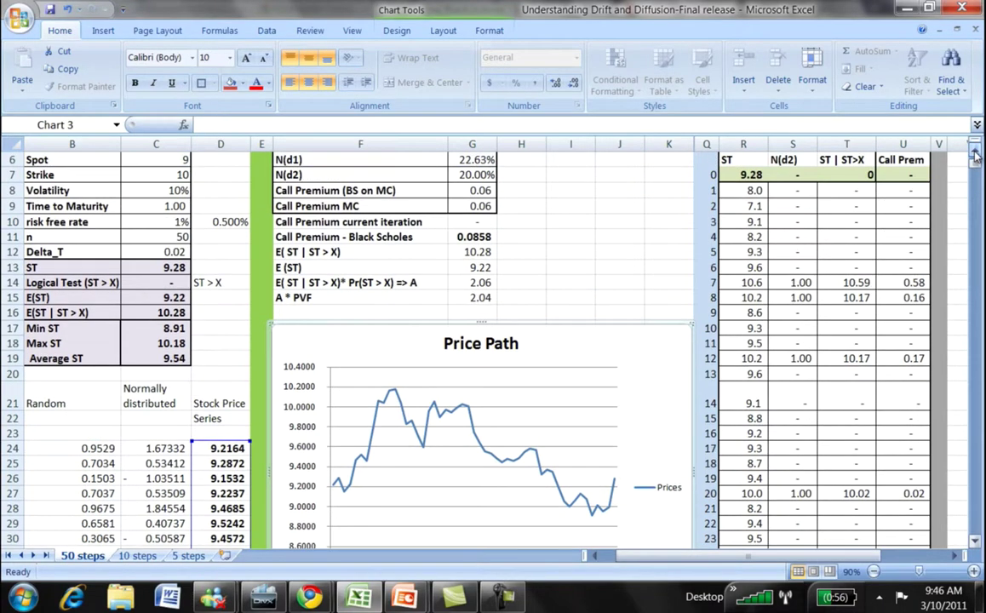
pyautogui.click(977, 155)
pyautogui.click(976, 156)
pyautogui.click(977, 156)
pyautogui.click(976, 156)
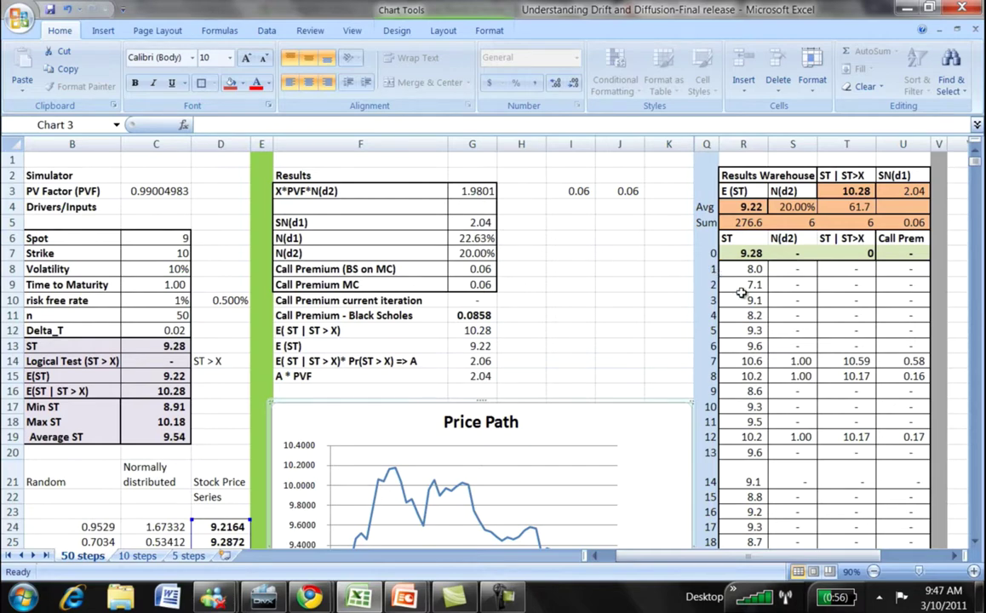
pyautogui.click(976, 544)
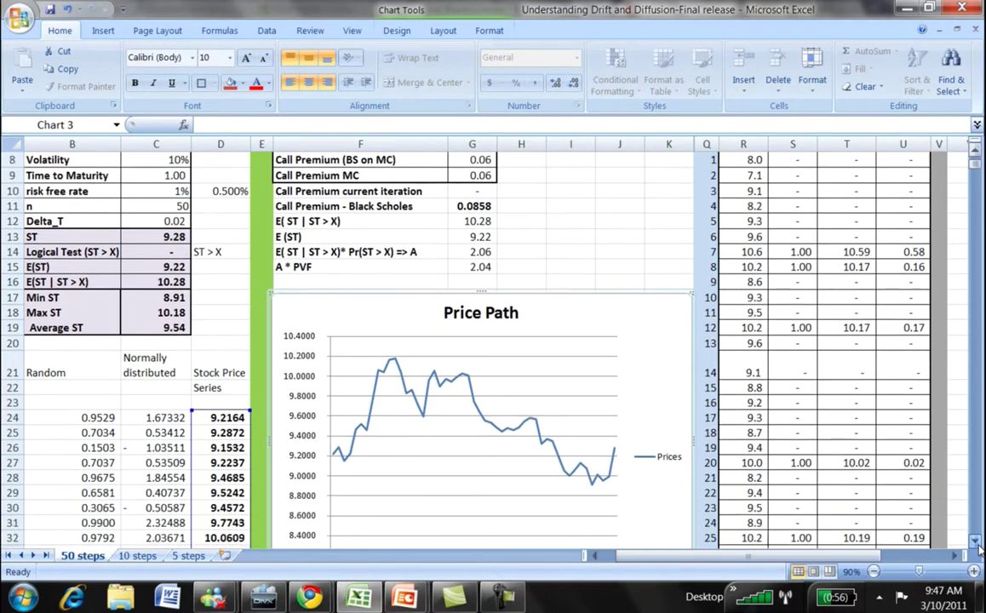
pyautogui.moveTo(977, 543); pyautogui.dragTo(976, 544)
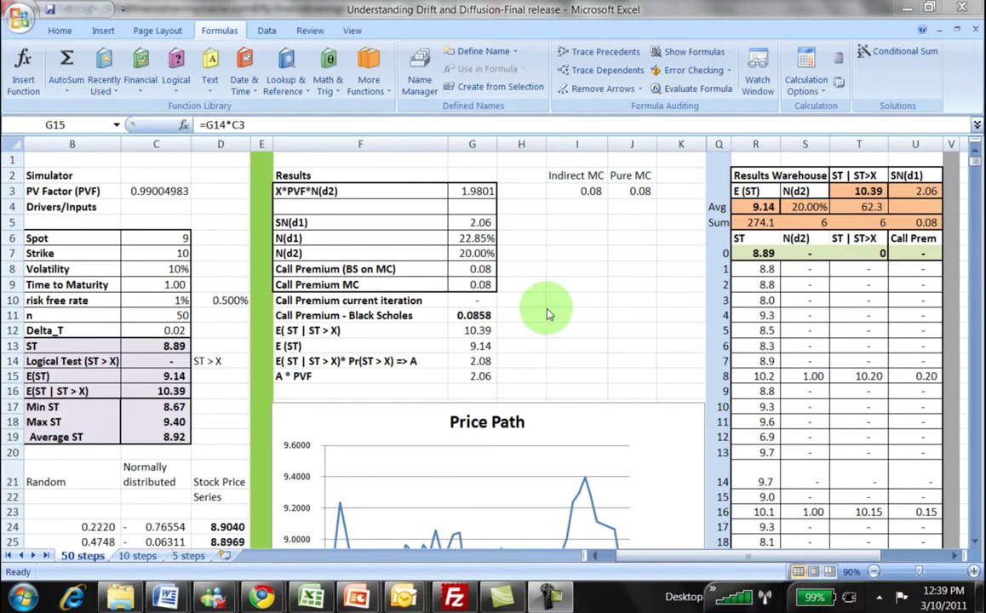
# Step: Move down column G to cell G31 to view the simulated price path below the results
pyautogui.click(107, 171)
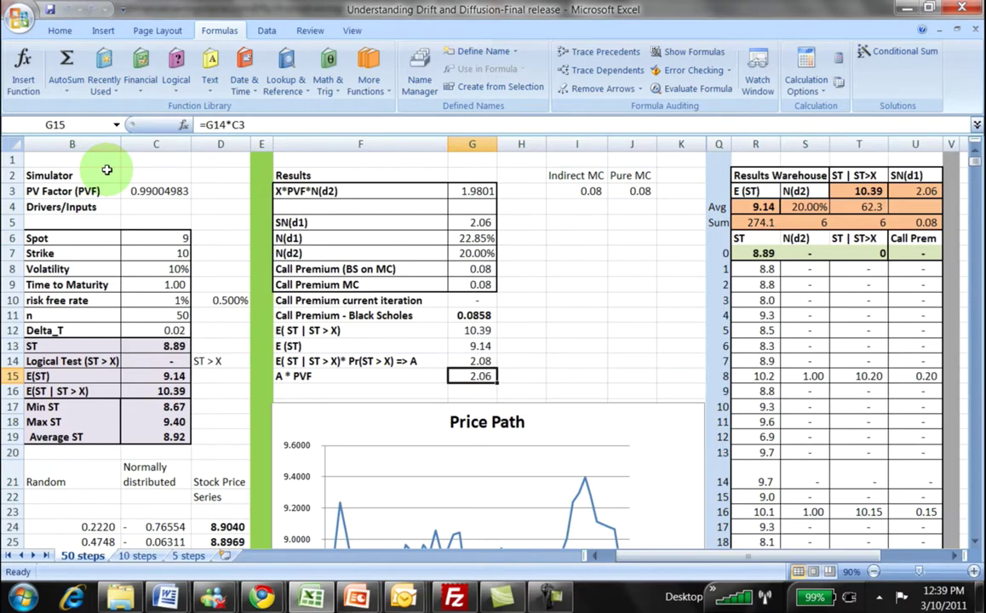
pyautogui.press('Down')
pyautogui.press('Down')
pyautogui.press('Down')
pyautogui.press('Down')
pyautogui.press('Down')
pyautogui.press('Down')
pyautogui.press('Down')
pyautogui.press('Down')
pyautogui.press('Down')
pyautogui.press('Down')
pyautogui.press('Down')
pyautogui.press('Down')
pyautogui.press('Down')
pyautogui.press('Down')
pyautogui.press('Down')
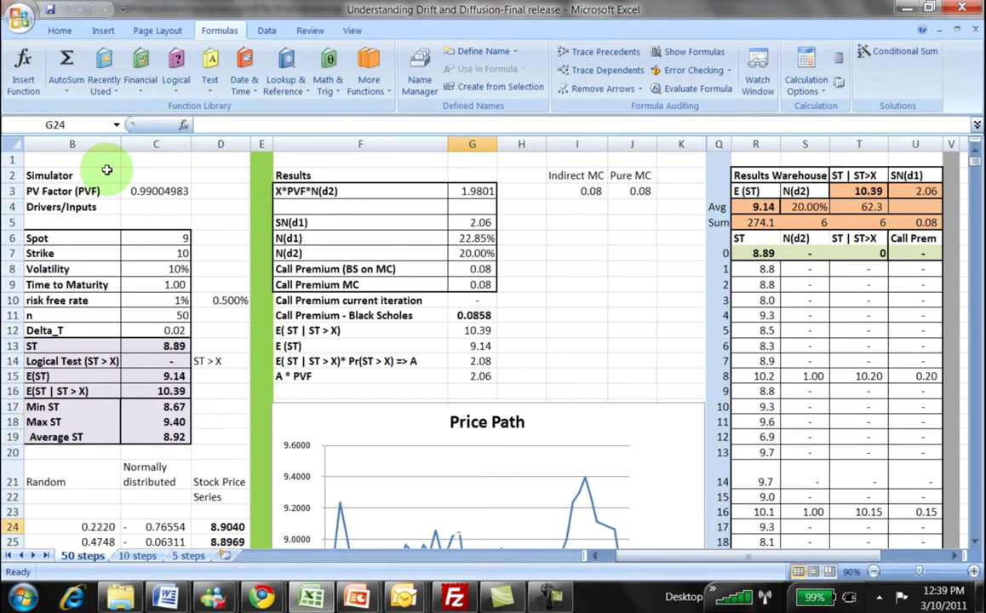
pyautogui.press('Down')
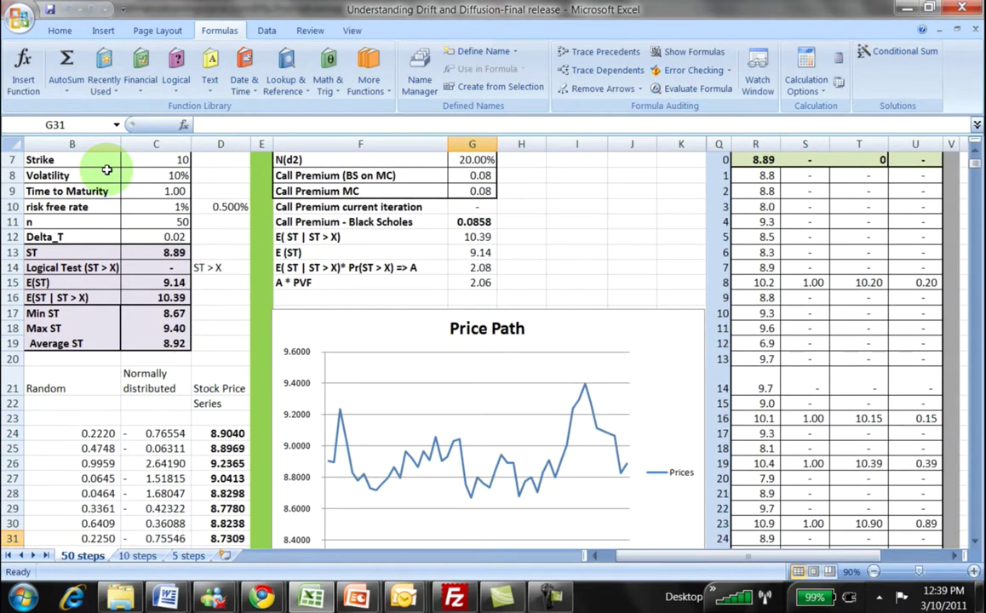
# Step: Select the simulator's driver inputs from Spot to Delta_T, range B6:C12
pyautogui.click(208, 176)
pyautogui.press('Left')
pyautogui.press('Left')
pyautogui.press('Left')
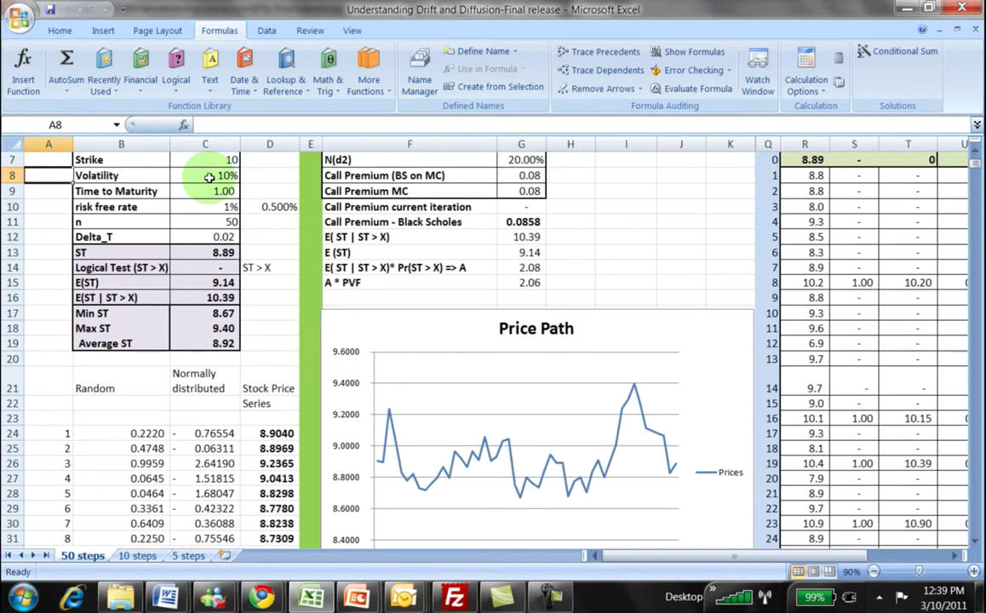
pyautogui.press('Up')
pyautogui.press('Up')
pyautogui.press('Up')
pyautogui.press('Up')
pyautogui.press('Up')
pyautogui.press('Up')
pyautogui.press('Down')
pyautogui.press('Down')
pyautogui.press('Down')
pyautogui.press('Down')
pyautogui.press('Right')
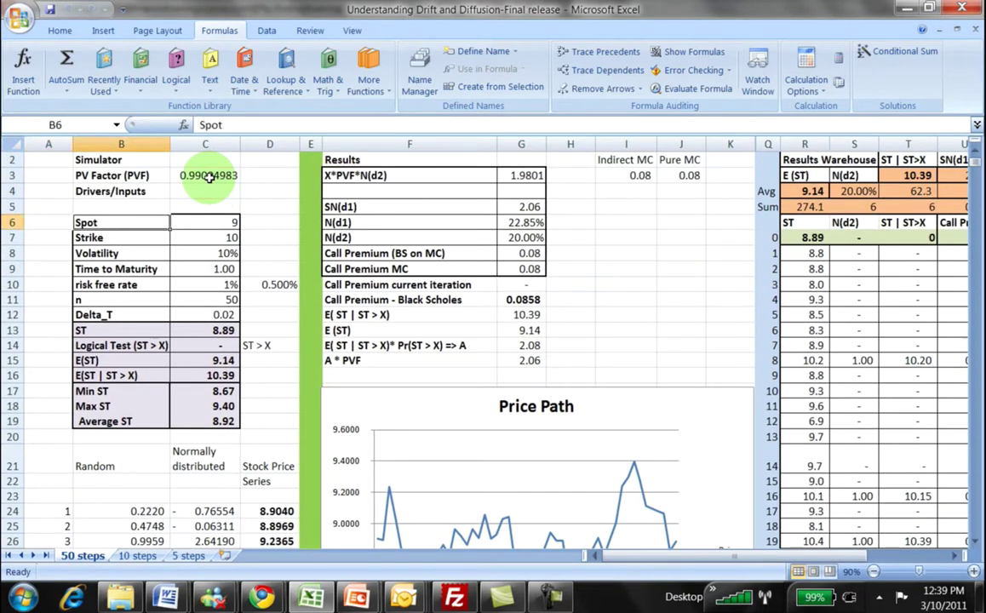
pyautogui.hotkey('shift', 'Right')
pyautogui.hotkey('shift', 'Down')
pyautogui.hotkey('shift', 'Down')
pyautogui.hotkey('shift', 'Down')
pyautogui.hotkey('shift', 'Down')
pyautogui.hotkey('shift', 'Down')
pyautogui.hotkey('shift', 'Down')
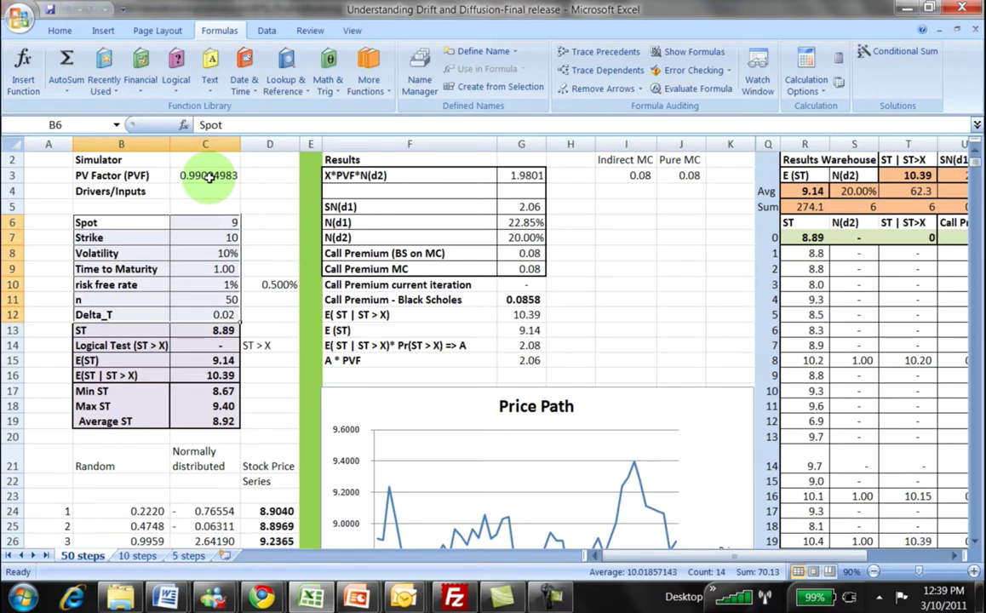
# Step: Examine the Stock Price Series formulas in column D down the series and back to cell D24
pyautogui.press('Down')
pyautogui.hotkey('ctrl', 'Down')
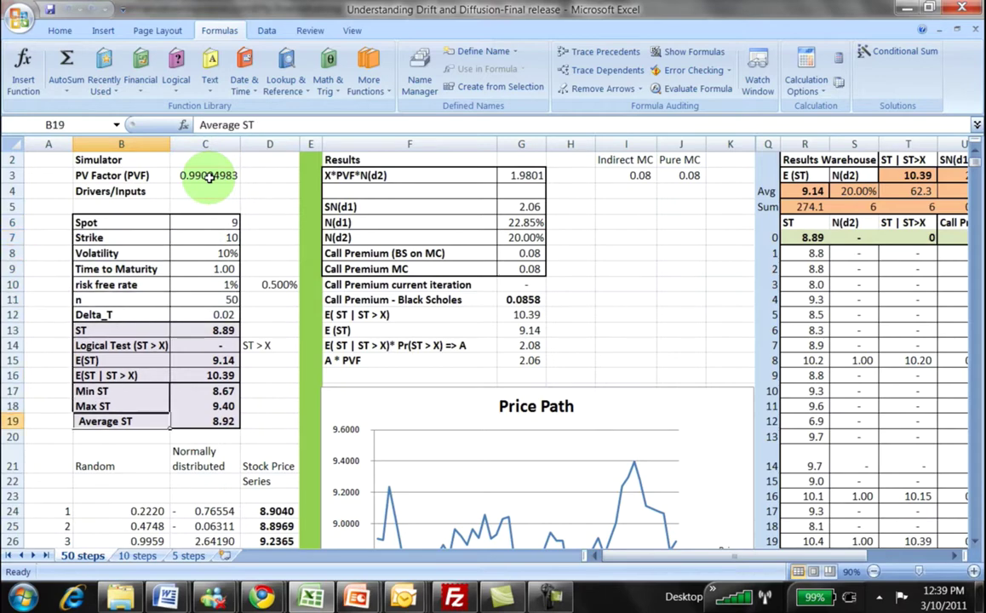
pyautogui.hotkey('ctrl', 'Down')
pyautogui.hotkey('ctrl', 'Down')
pyautogui.press('Right')
pyautogui.press('Right')
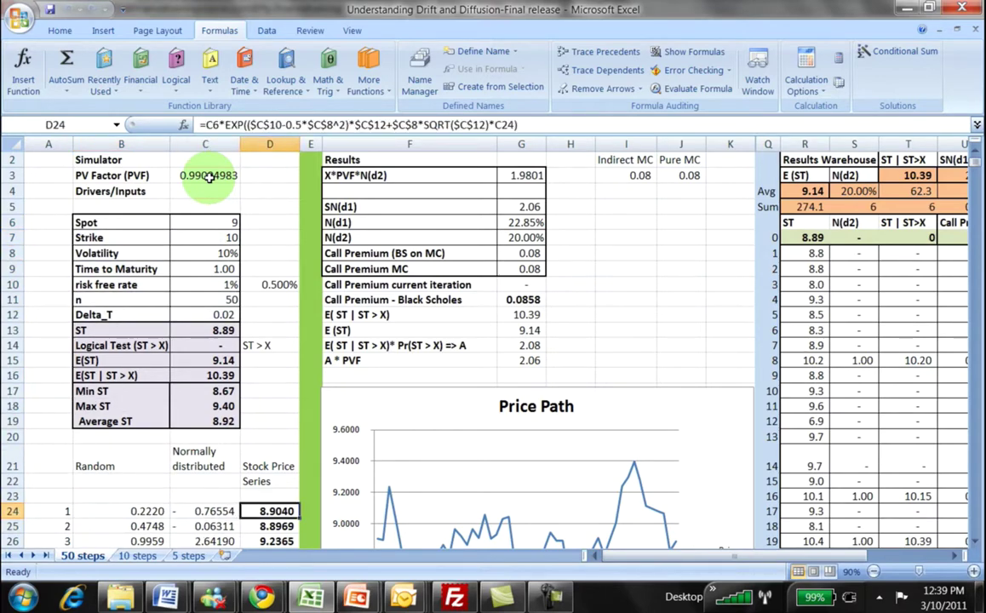
pyautogui.hotkey('ctrl', 'Down')
pyautogui.press('Down')
pyautogui.press('pageup')
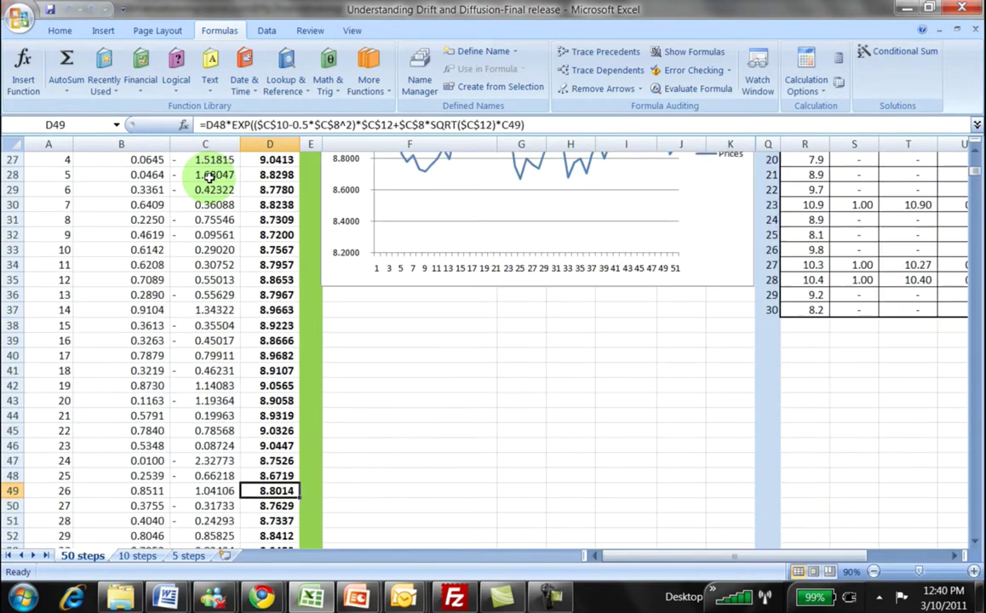
pyautogui.hotkey('ctrl', 'Up')
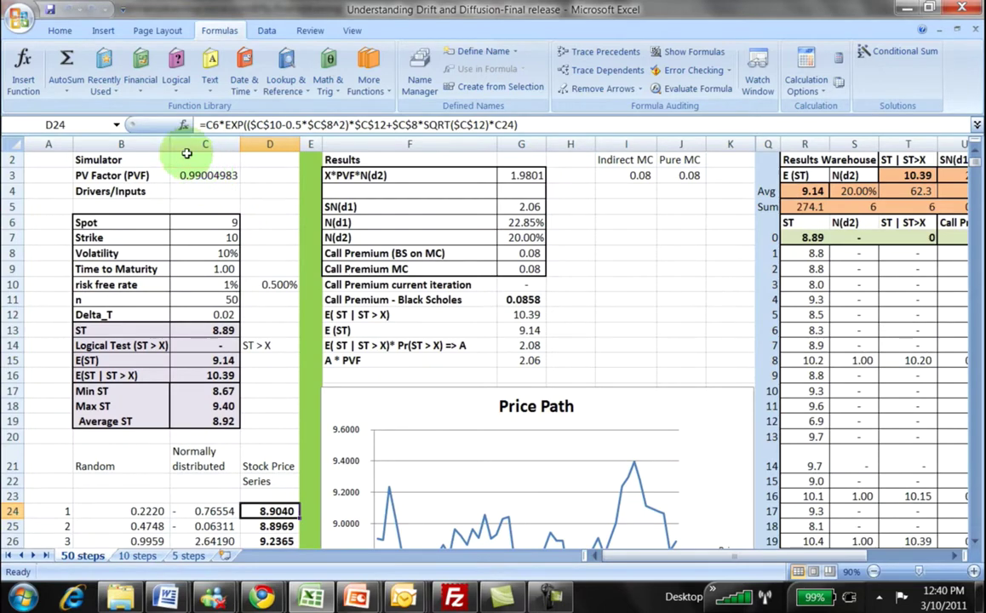
pyautogui.click(561, 391)
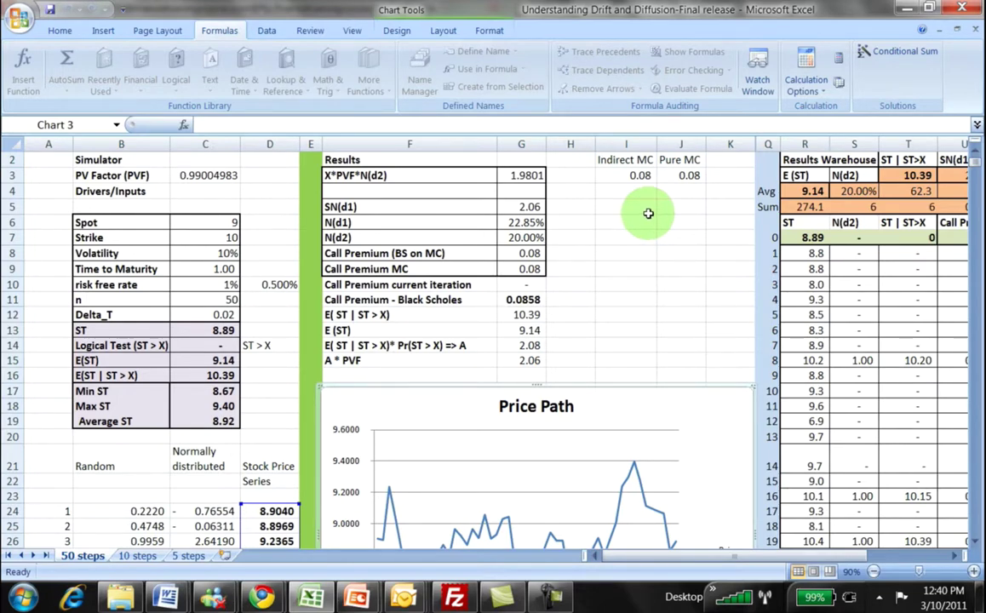
pyautogui.click(628, 268)
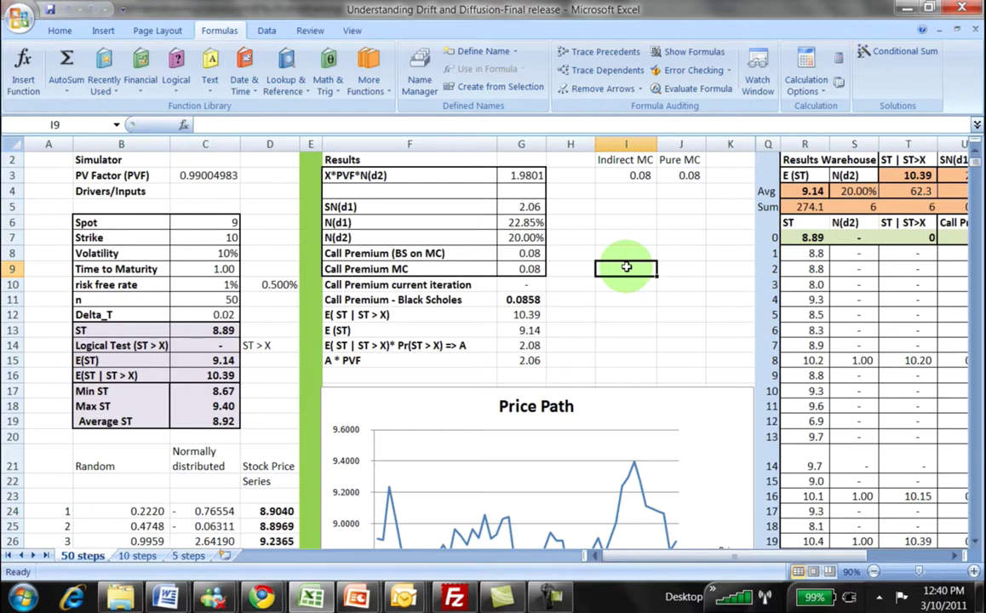
pyautogui.write('1')
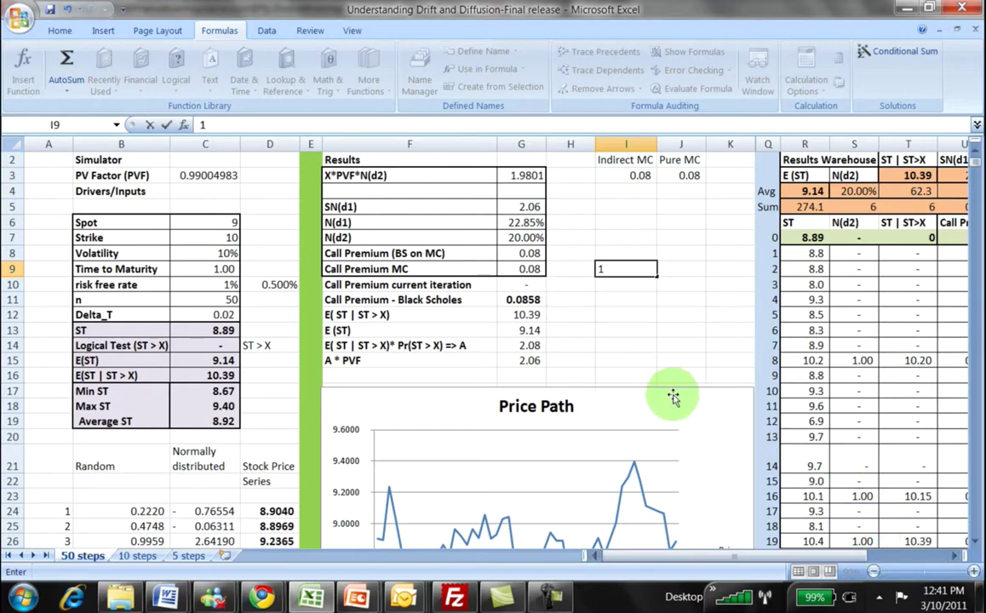
pyautogui.press('Escape')
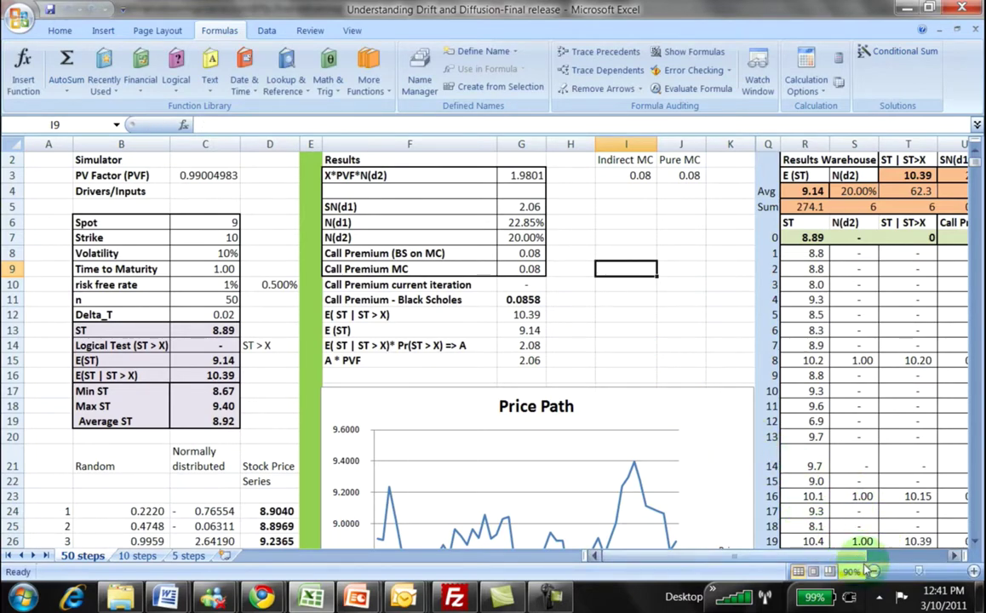
pyautogui.scroll(-1, 792, 511)
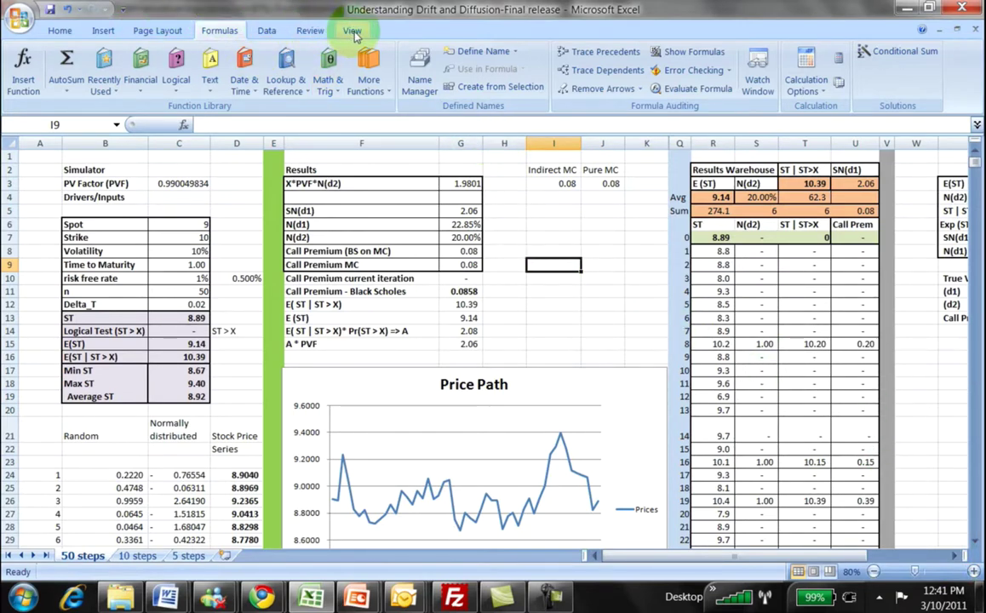
pyautogui.click(351, 31)
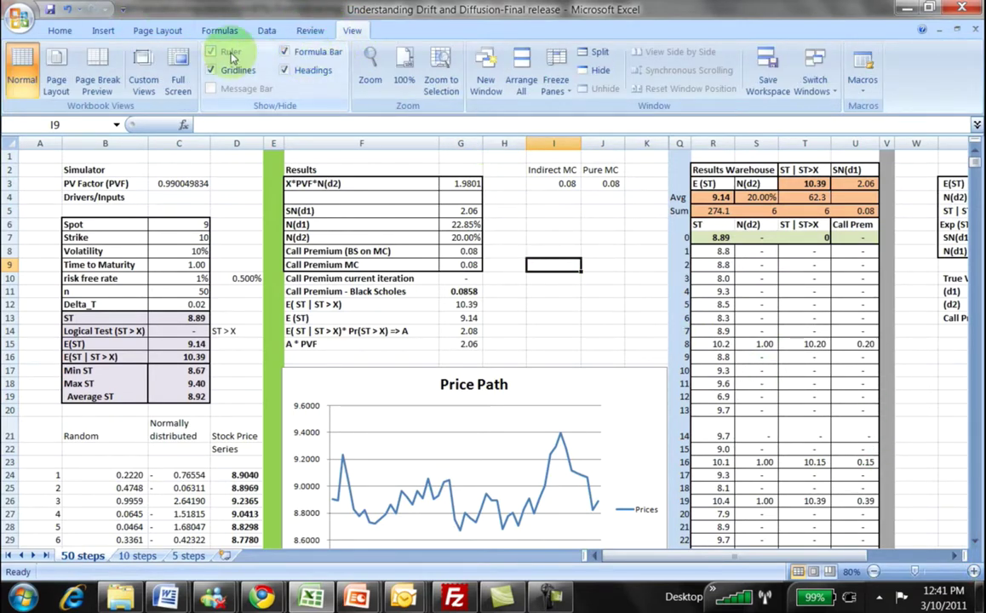
pyautogui.click(177, 77)
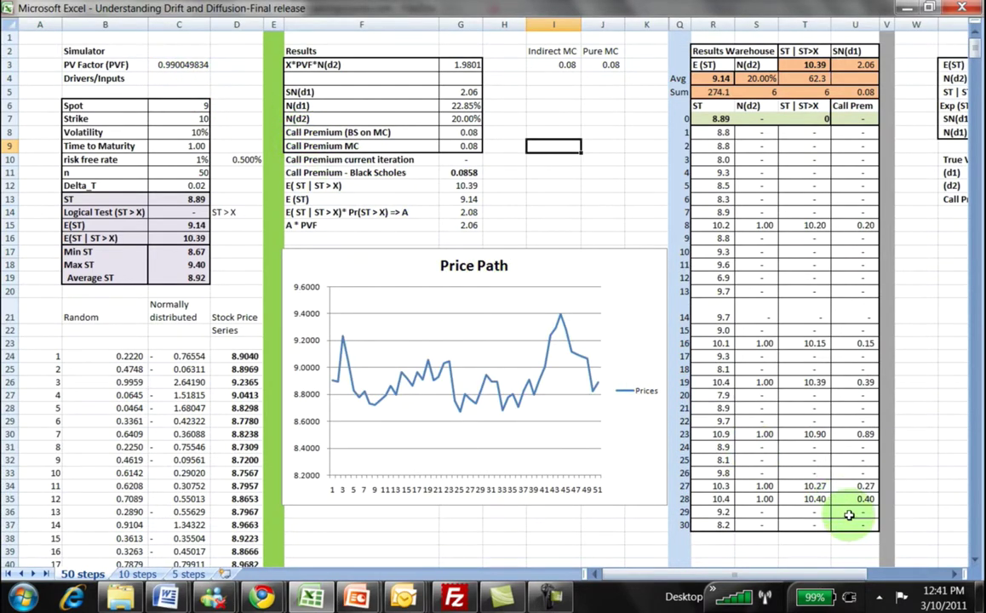
pyautogui.press('Escape')
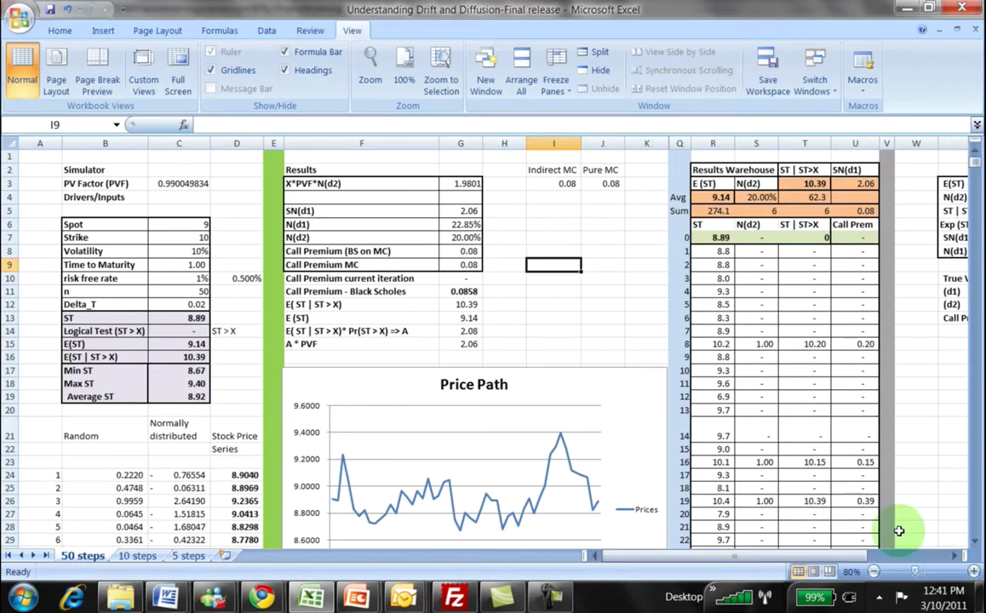
# Step: Set the worksheet zoom to 90% and show the simulator from column A onward in full screen
pyautogui.click(974, 572)
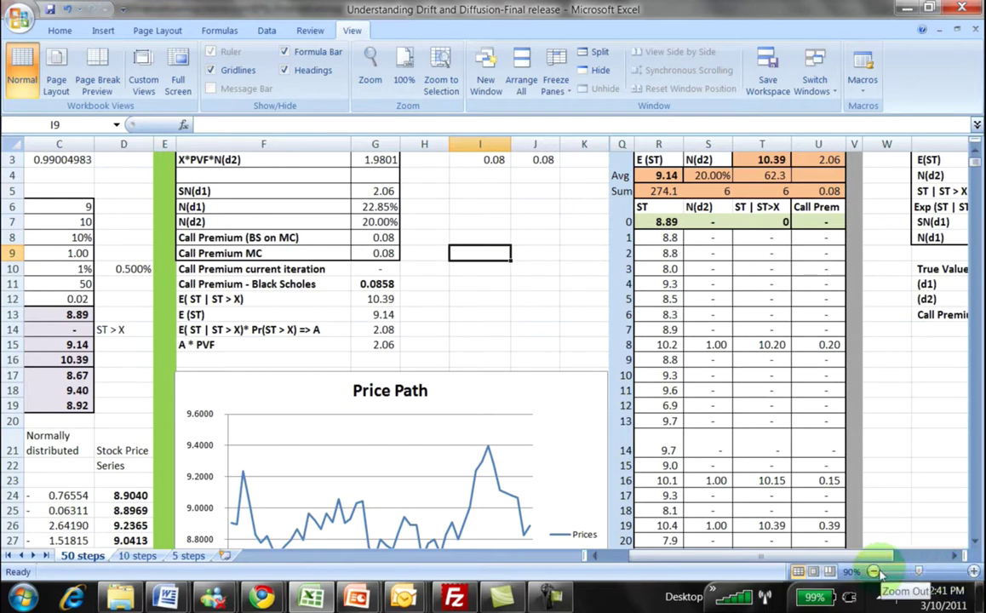
pyautogui.moveTo(872, 558); pyautogui.dragTo(793, 539)
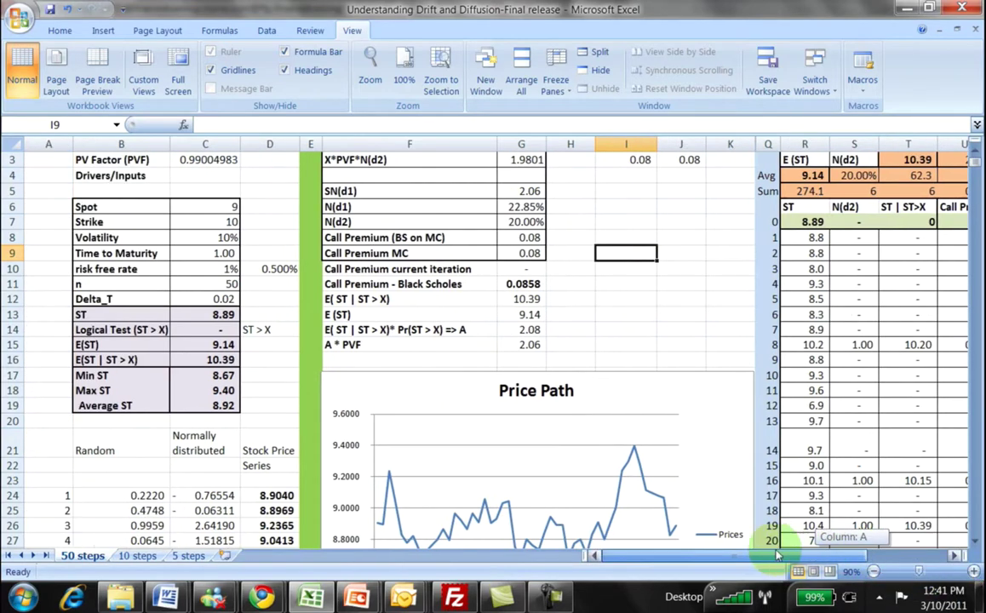
pyautogui.click(177, 73)
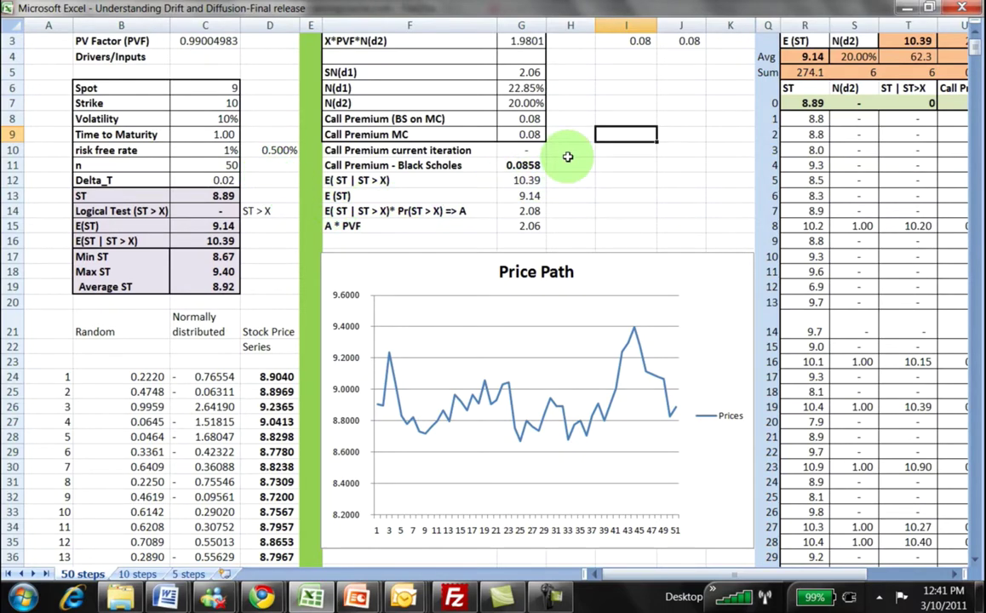
# Step: Enter 1 in the blank cell I9 to recalculate the simulation, and return to the top rows of the sheet
pyautogui.write('1')
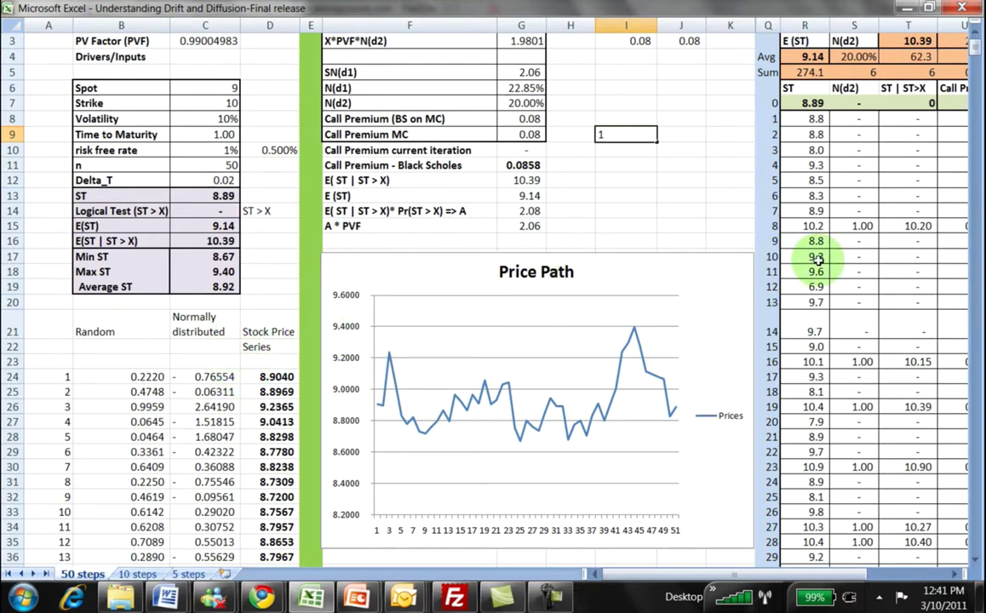
pyautogui.press('Return')
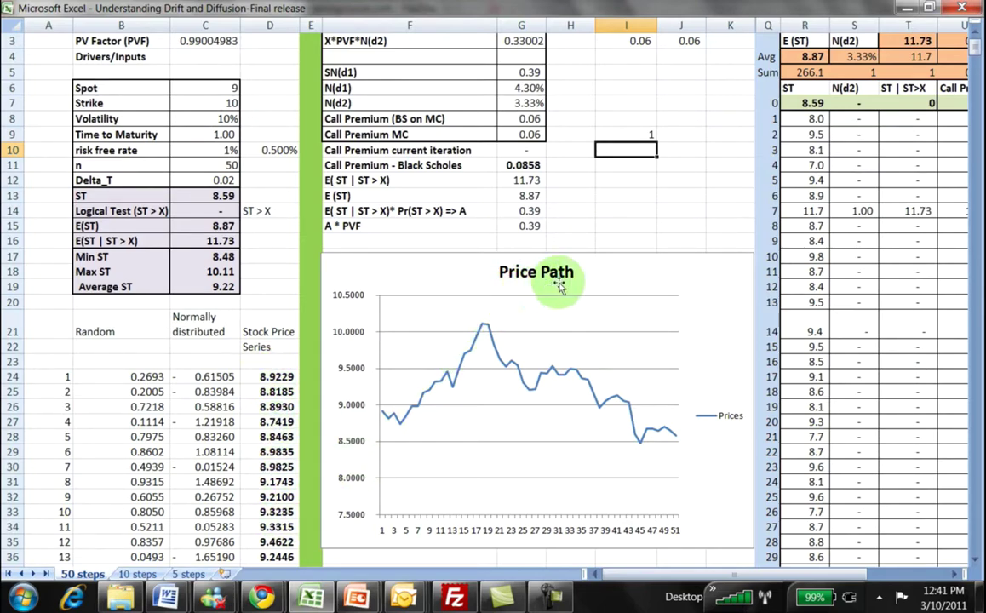
pyautogui.click(976, 32)
pyautogui.click(976, 32)
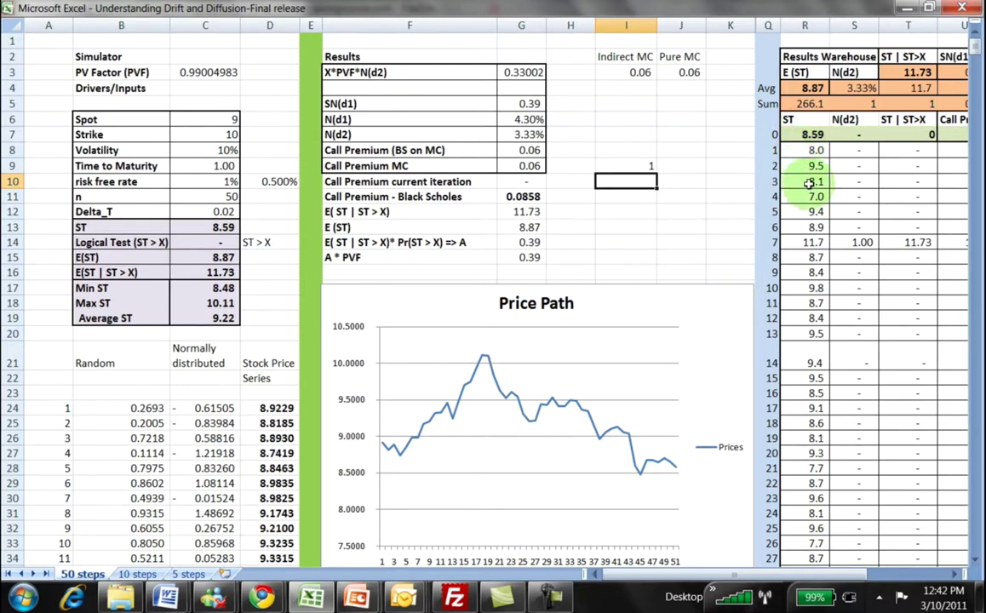
# Step: Re-enter the 1 in cell I9 repeatedly to generate a series of new price paths and call premium results
pyautogui.click(639, 163)
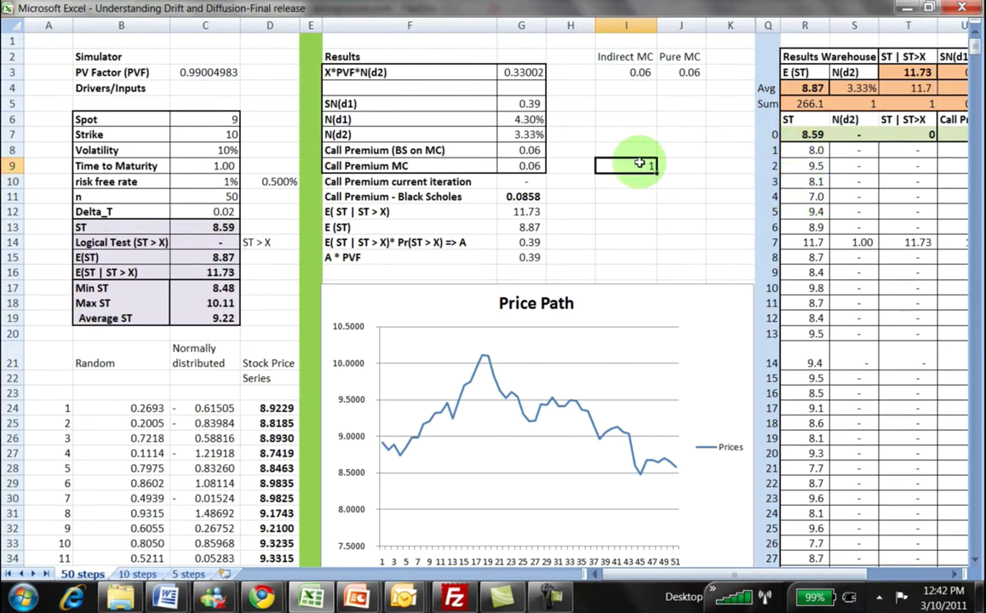
pyautogui.write('1')
pyautogui.press('Return')
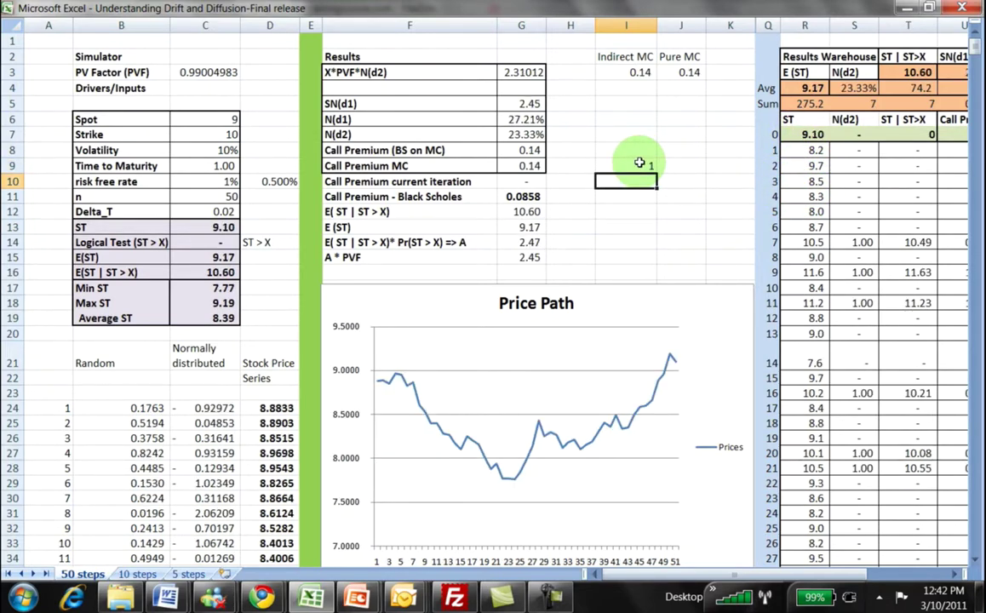
pyautogui.click(640, 163)
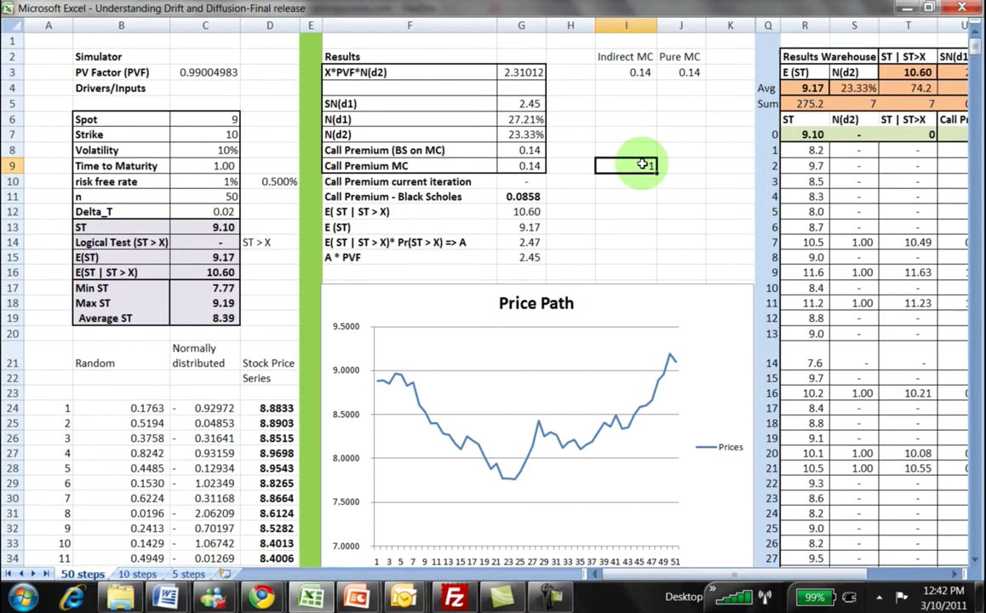
pyautogui.press('Return')
pyautogui.click(642, 164)
pyautogui.doubleClick(642, 164)
pyautogui.press('Return')
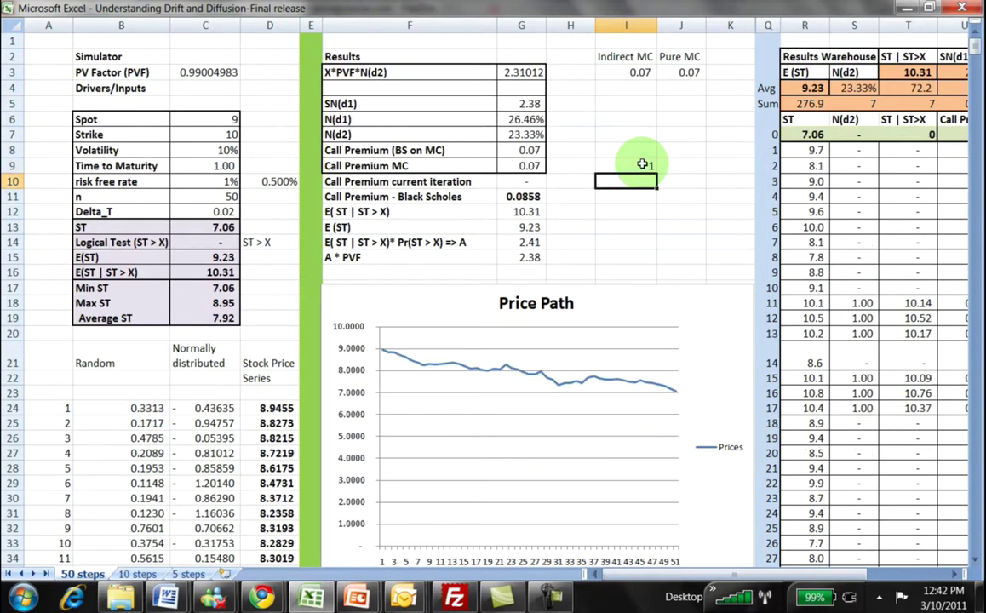
pyautogui.doubleClick(643, 165)
pyautogui.press('Return')
pyautogui.doubleClick(643, 165)
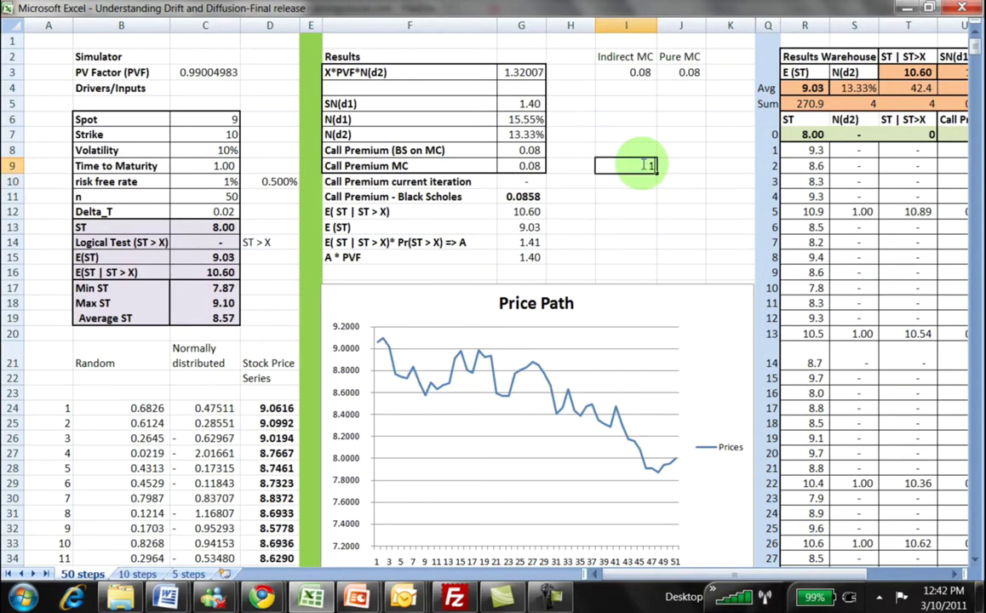
pyautogui.press('Return')
pyautogui.doubleClick(645, 165)
pyautogui.press('Return')
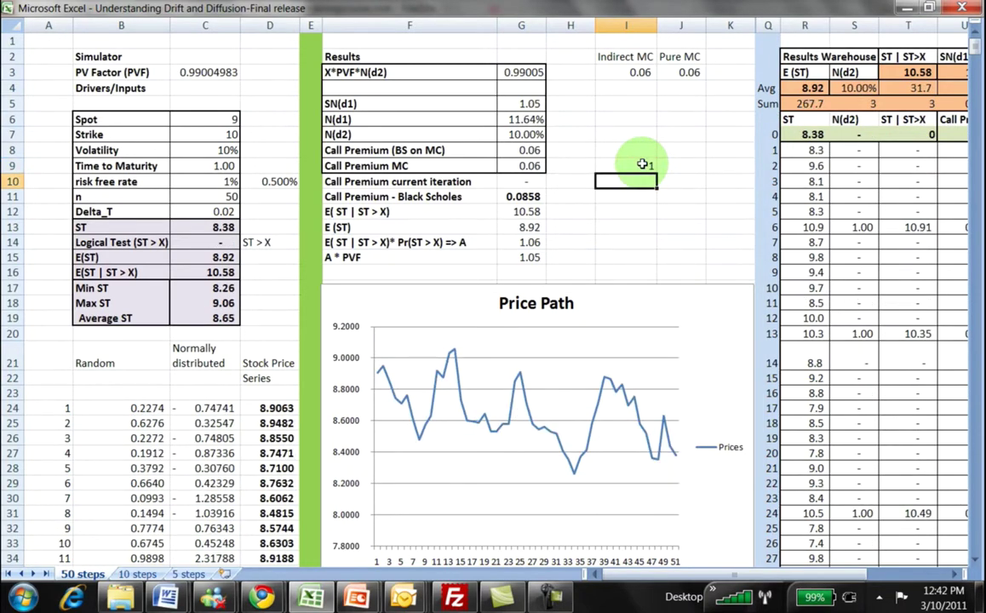